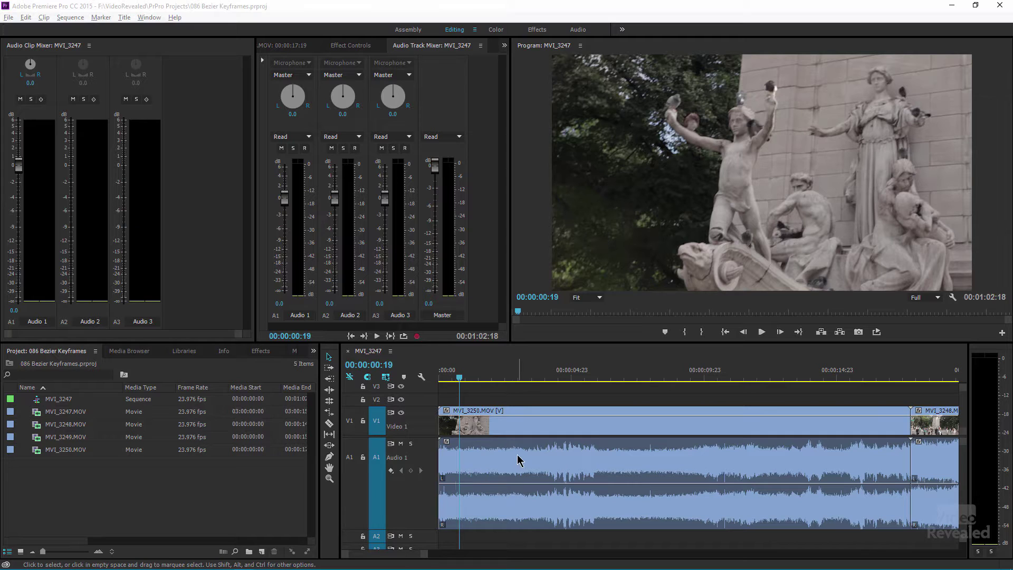
# Bring the Audio Clip Mixer into focus after checking the Audio Track Mixer and panel list
pyautogui.click(190, 163)
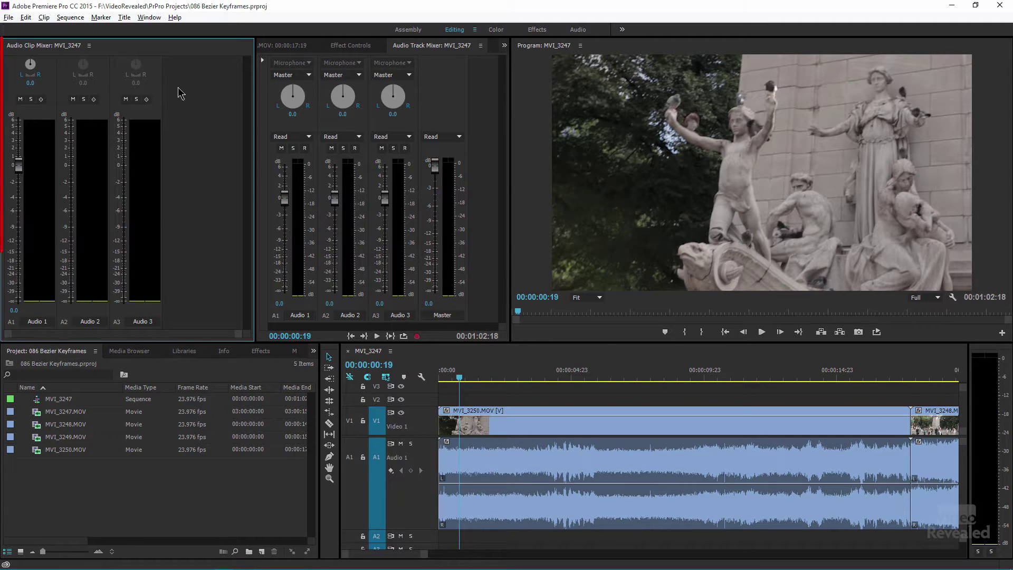
pyautogui.click(475, 99)
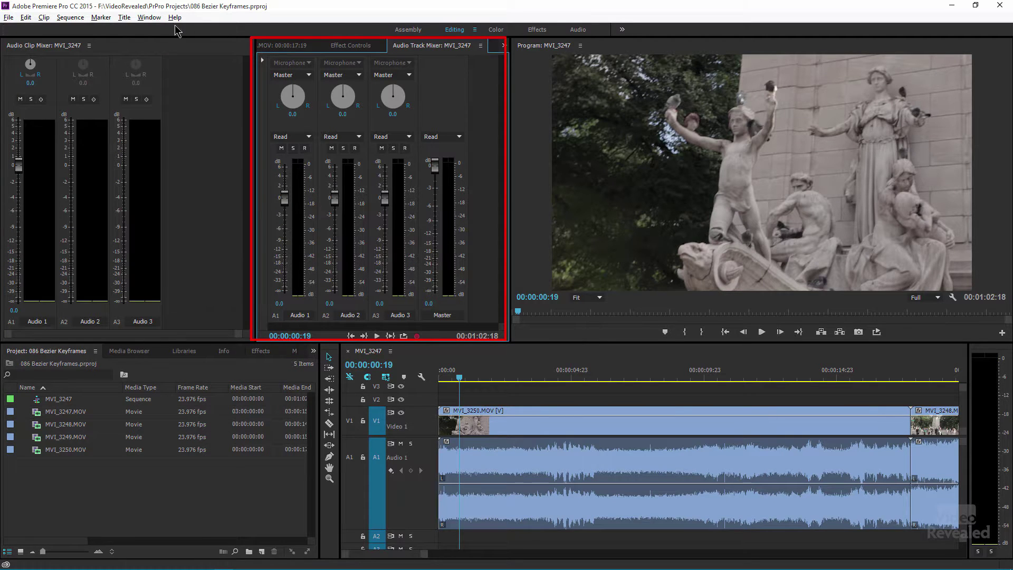
pyautogui.click(149, 17)
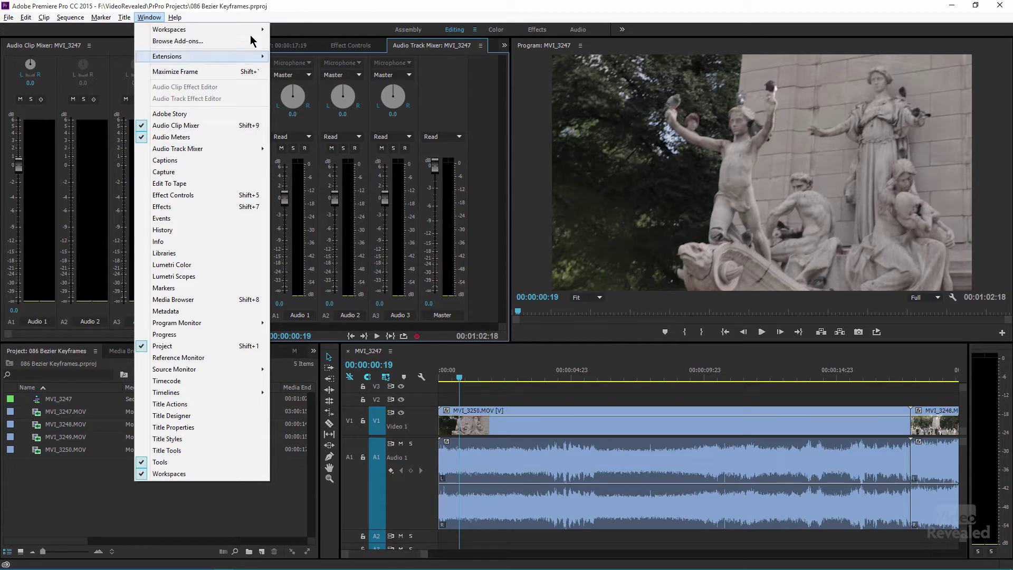
pyautogui.click(460, 92)
pyautogui.click(222, 106)
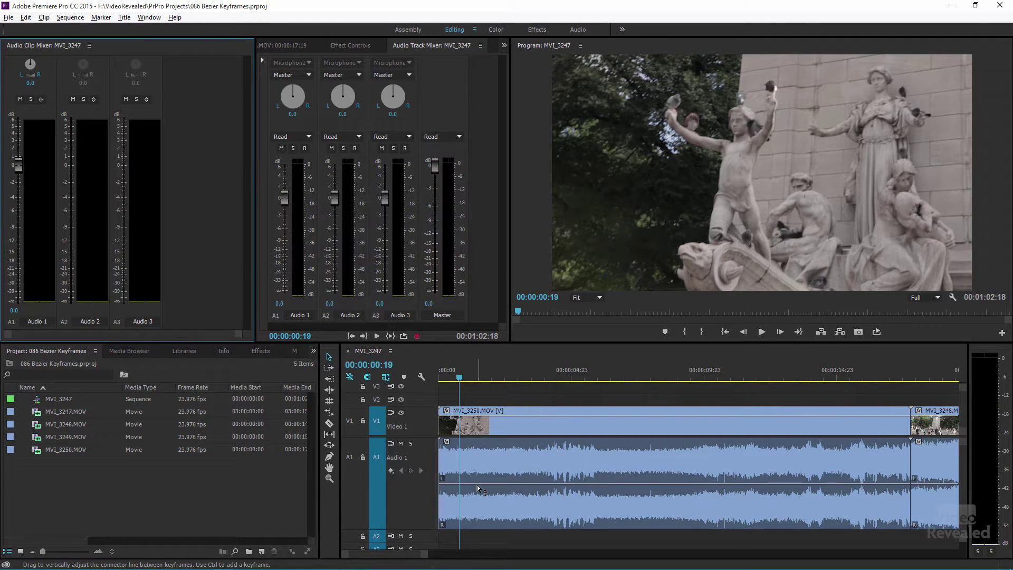
# Nudge the Audio 1 clip volume up and down, then add a volume keyframe at 00:00:01:22
pyautogui.moveTo(479, 489)
pyautogui.mouseDown()
pyautogui.moveTo(479, 472)
pyautogui.moveTo(479, 490)
pyautogui.mouseUp()
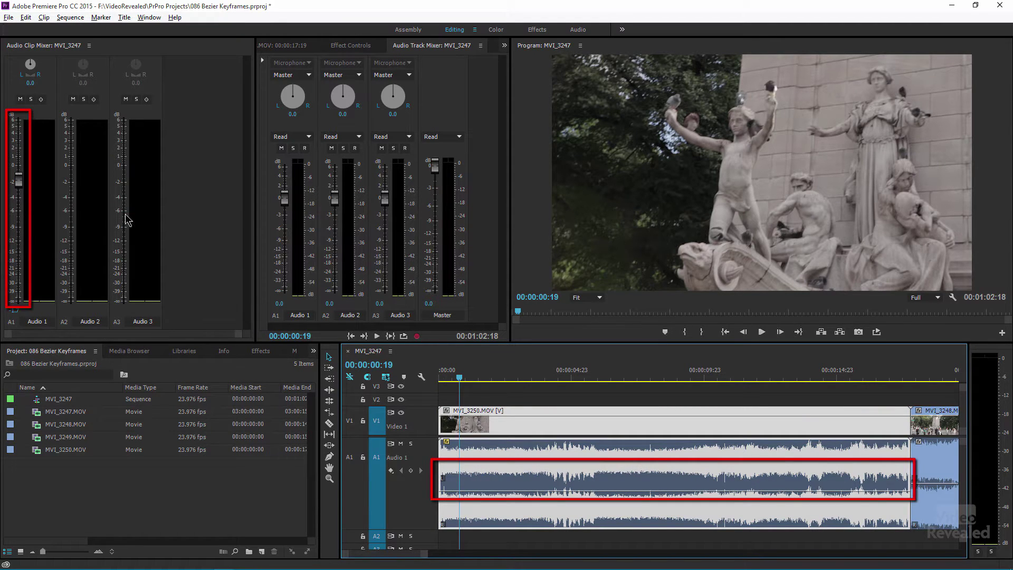
pyautogui.moveTo(19, 187)
pyautogui.mouseDown()
pyautogui.moveTo(20, 213)
pyautogui.moveTo(20, 167)
pyautogui.mouseUp()
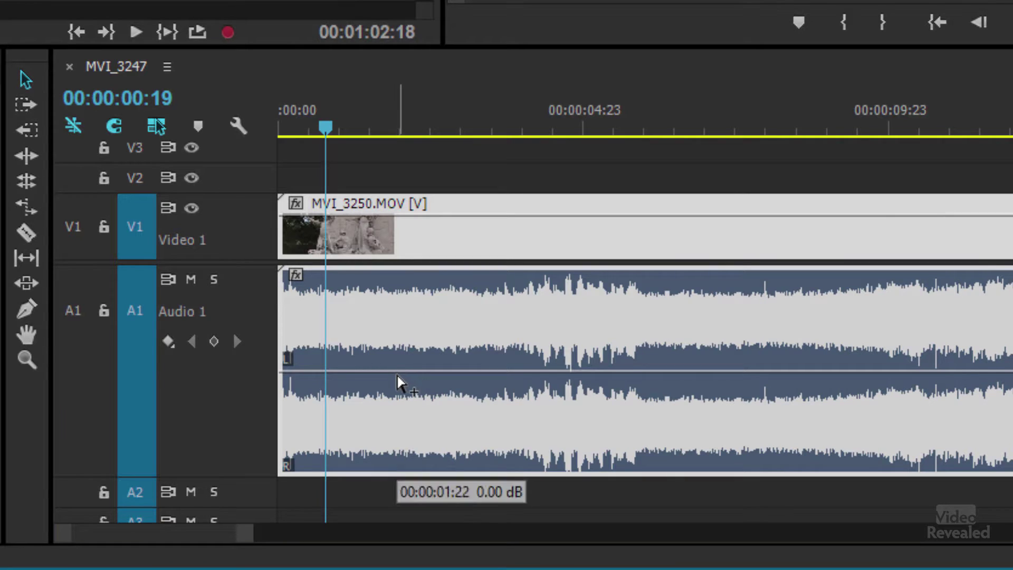
pyautogui.keyDown('ctrl'); pyautogui.click(397, 372); pyautogui.keyUp('ctrl')
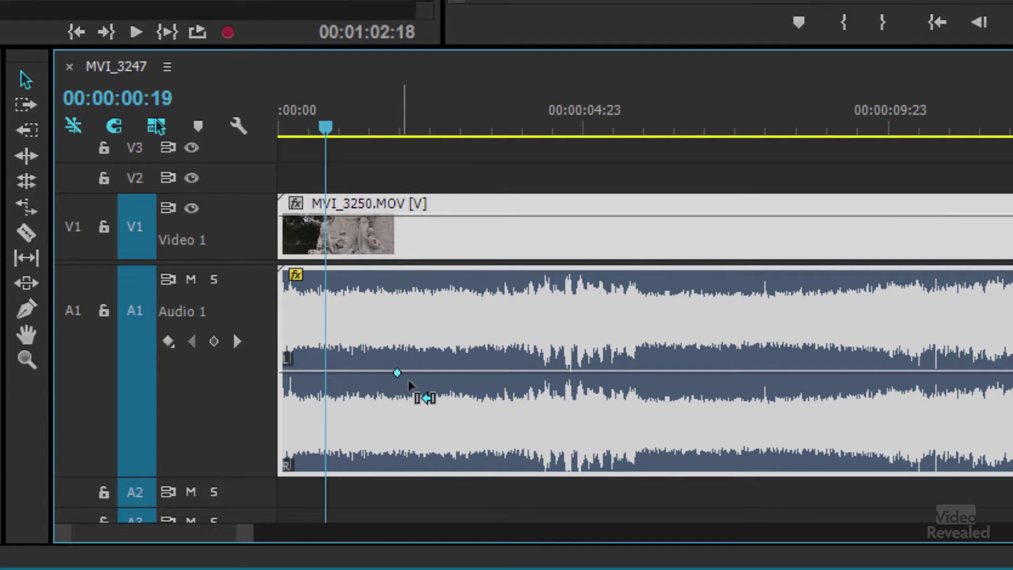
# Add a second volume keyframe with the Pen tool, drag it to about -1.97 dB, and preview
pyautogui.click(29, 312)
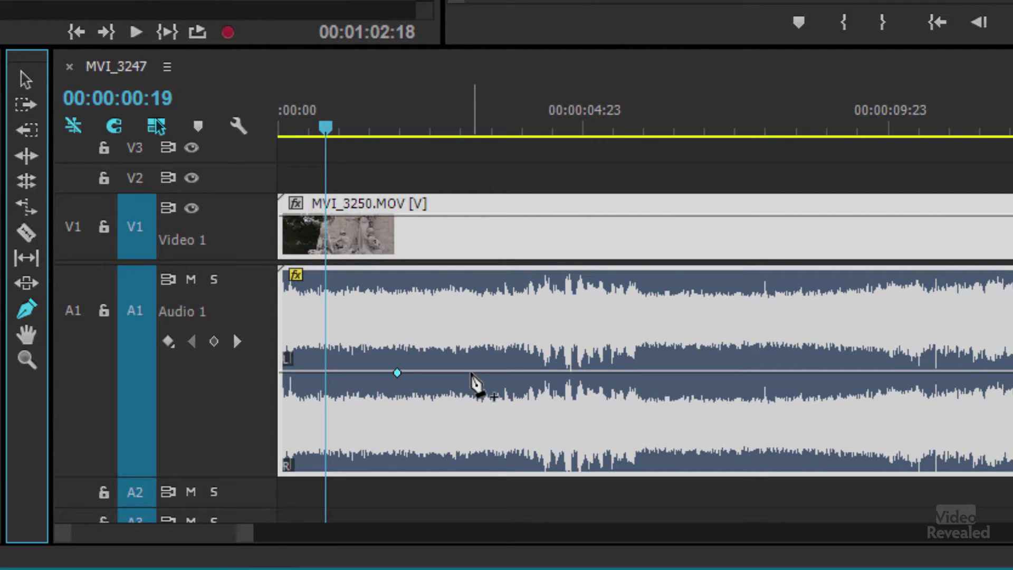
pyautogui.moveTo(471, 375)
pyautogui.click(471, 373)
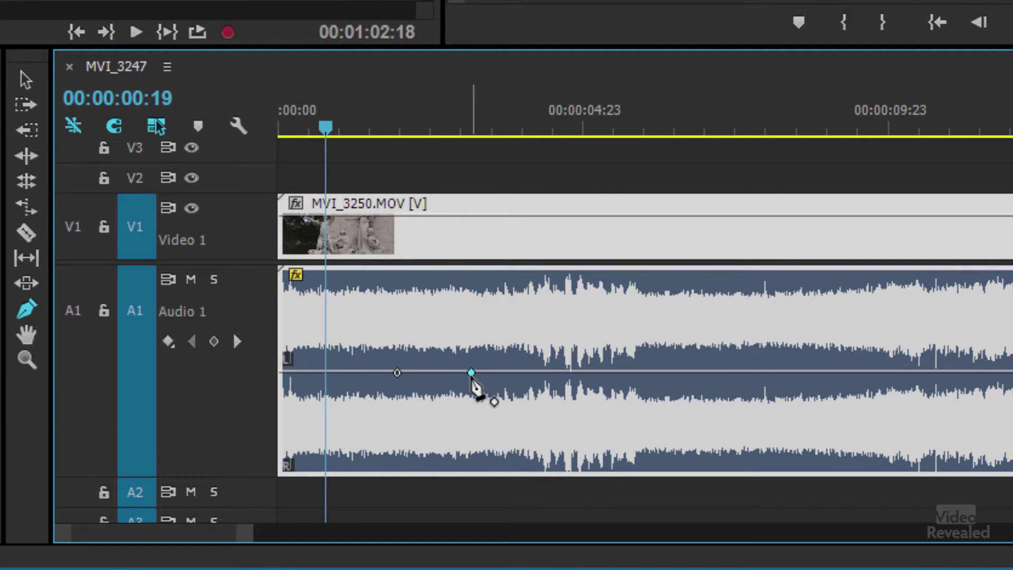
pyautogui.moveTo(471, 373); pyautogui.dragTo(585, 371)
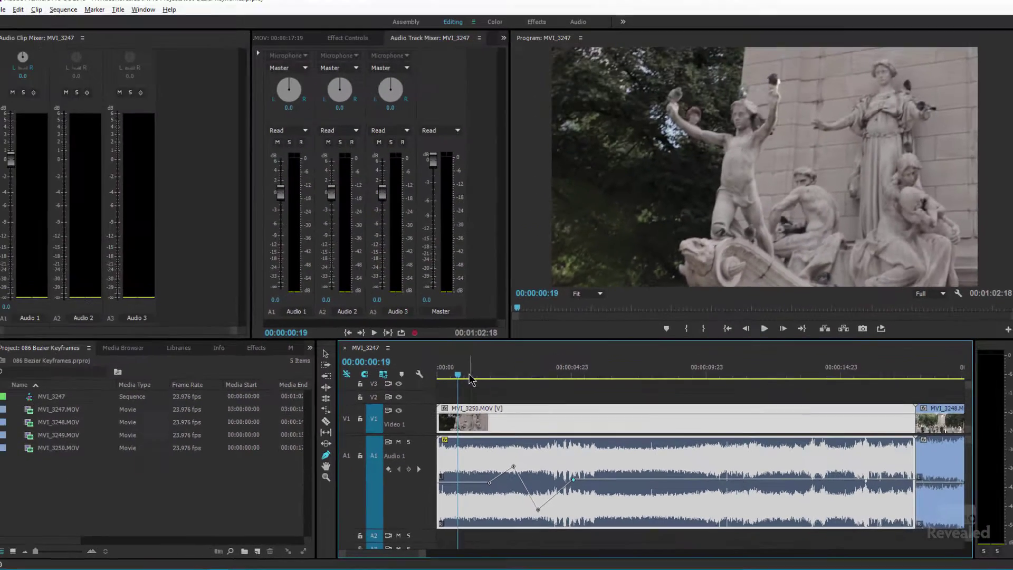
pyautogui.moveTo(470, 378); pyautogui.dragTo(523, 375)
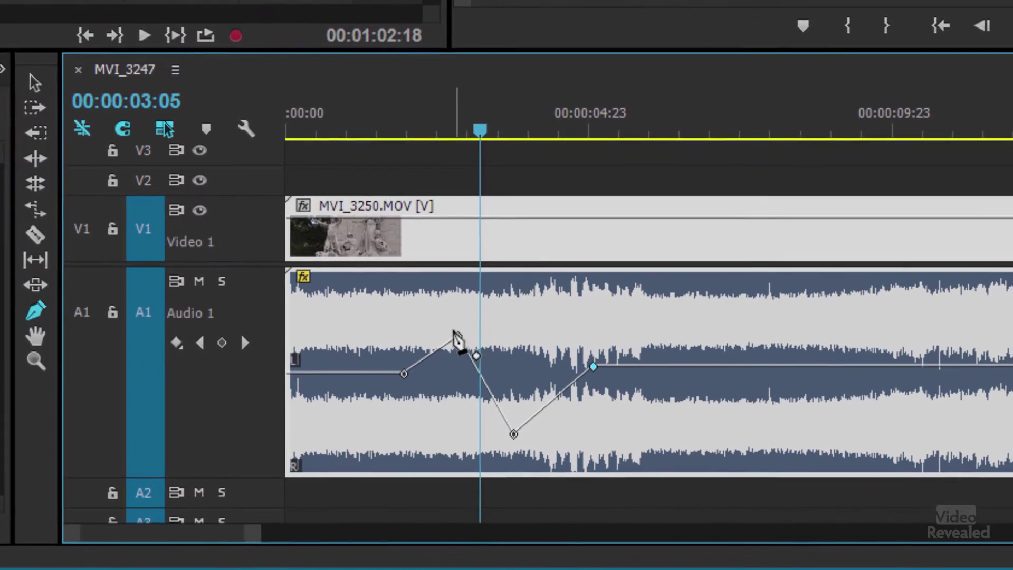
# Bend the peak volume keyframe into a Bezier curve, then undo it back to a corner
pyautogui.keyDown('ctrl'); pyautogui.click(515, 468); pyautogui.keyUp('ctrl')
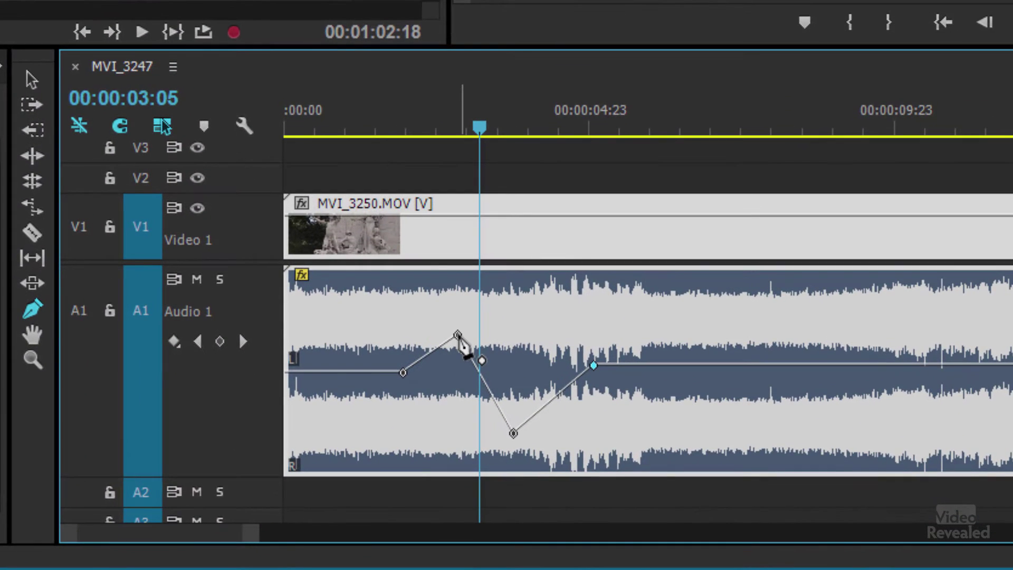
pyautogui.moveTo(460, 342); pyautogui.dragTo(463, 349)
pyautogui.moveTo(463, 349)
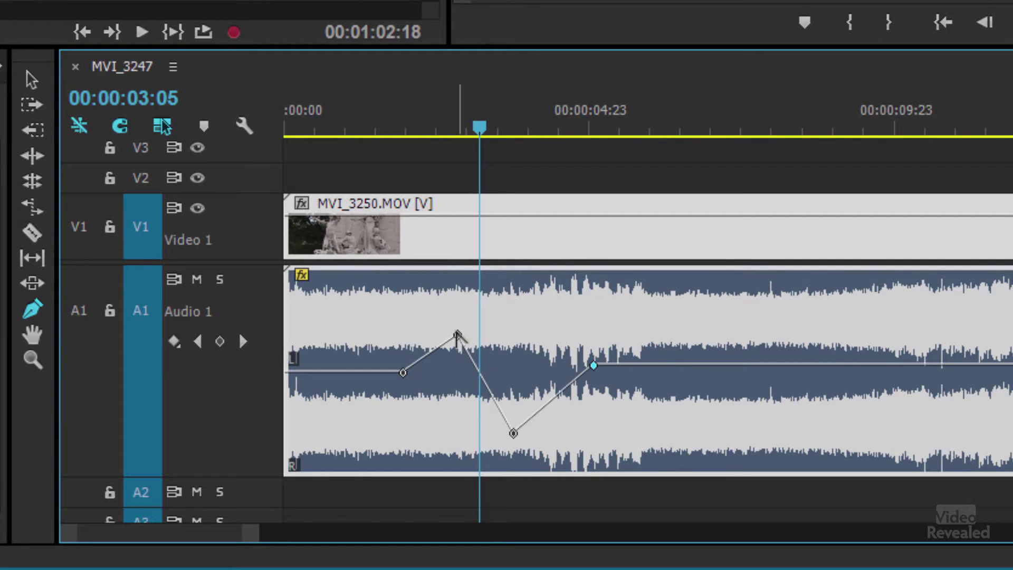
pyautogui.moveTo(460, 340); pyautogui.dragTo(496, 362)
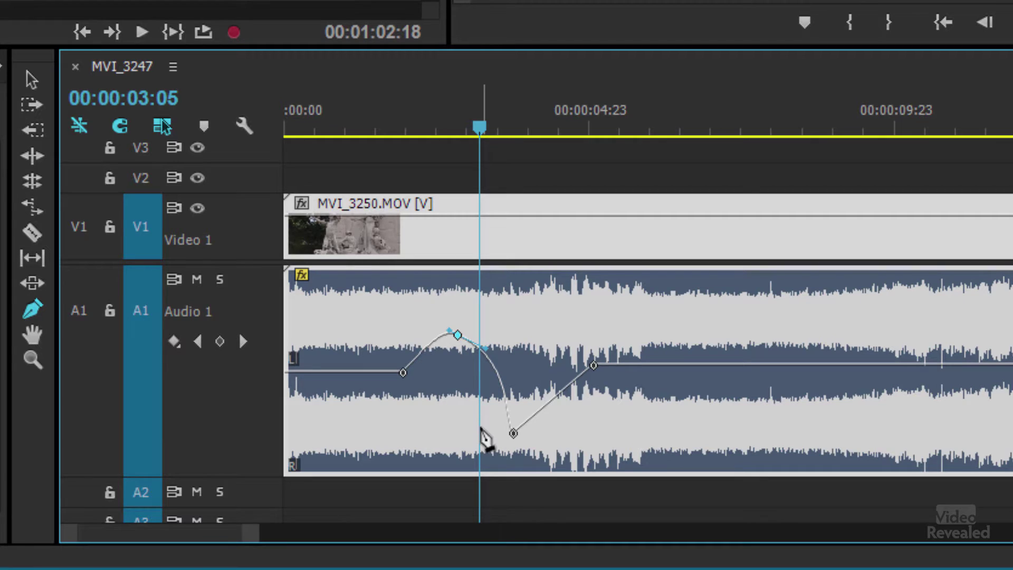
pyautogui.hotkey('ctrl', 'z')
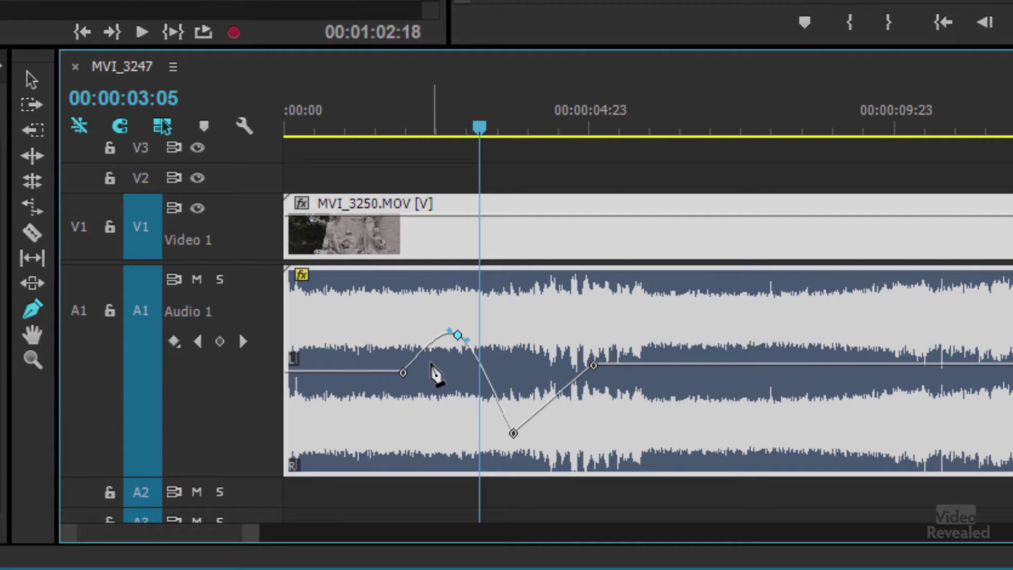
pyautogui.hotkey('ctrl', 'z')
# Select all four Audio 1 volume keyframes and convert them to Bezier curves
pyautogui.moveTo(366, 306); pyautogui.dragTo(625, 455)
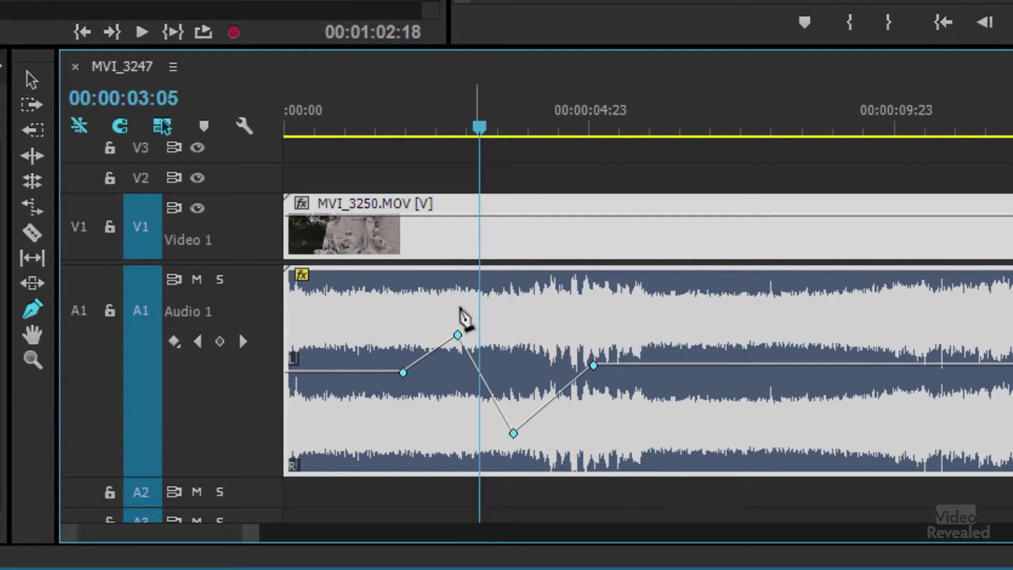
pyautogui.moveTo(368, 297); pyautogui.dragTo(640, 454)
pyautogui.moveTo(458, 335); pyautogui.dragTo(529, 363)
# Play the sequence from before the keyframes to hear the smoothed volume
pyautogui.moveTo(451, 136); pyautogui.dragTo(385, 142)
pyautogui.press('space')
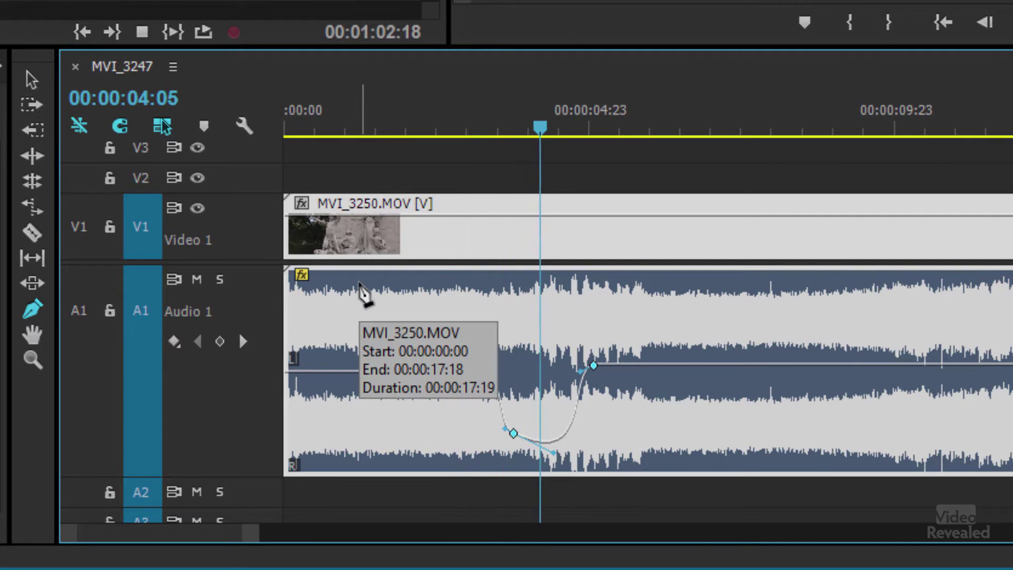
pyautogui.press('space')
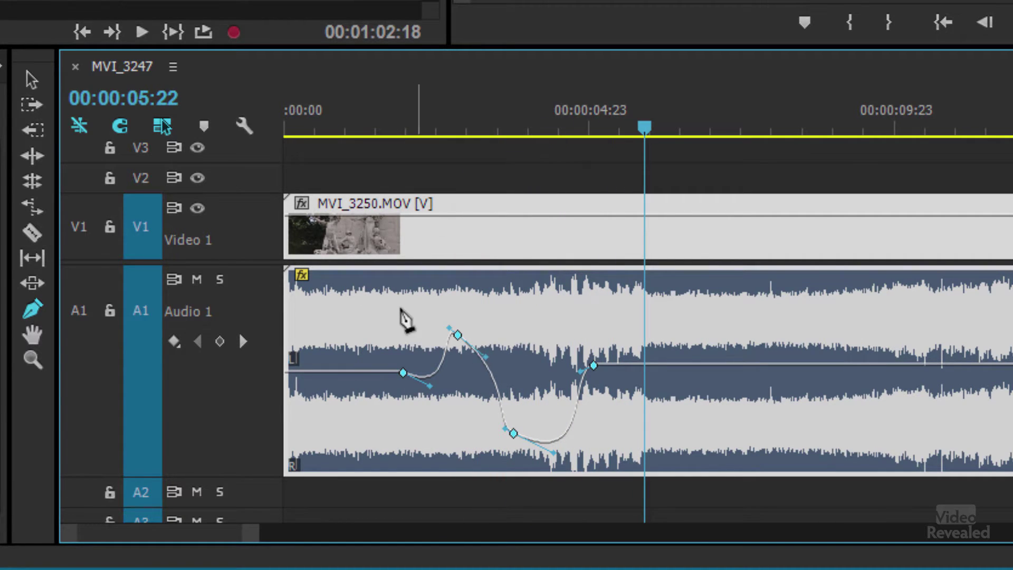
pyautogui.moveTo(373, 312); pyautogui.dragTo(556, 419)
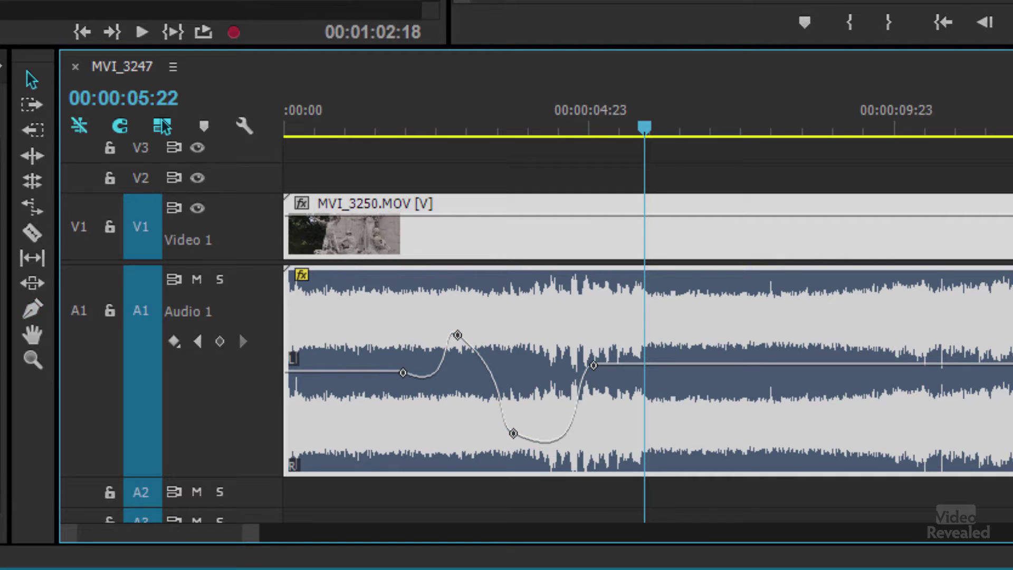
pyautogui.hotkey('ctrl', 'z')
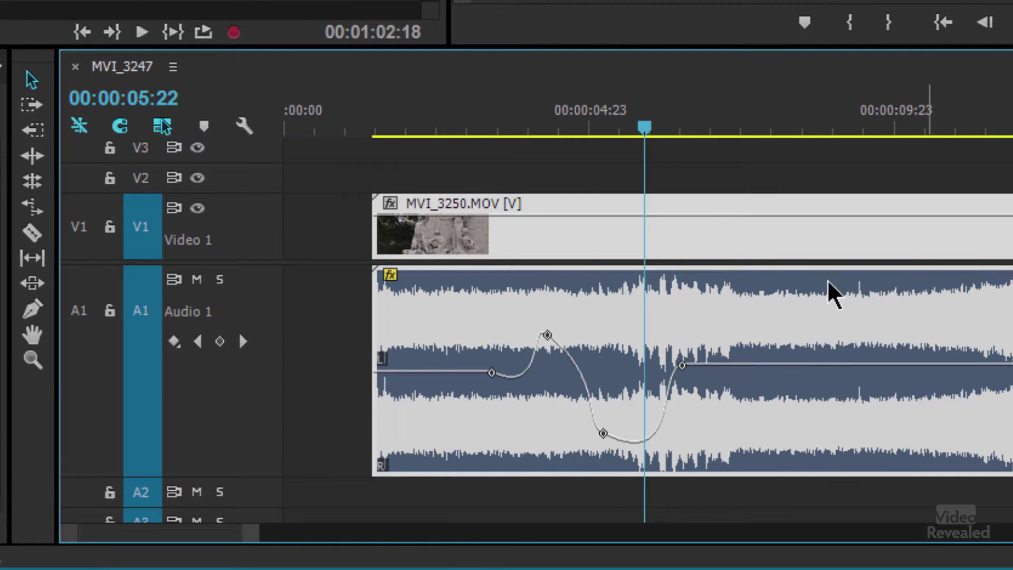
pyautogui.moveTo(723, 214); pyautogui.dragTo(606, 211)
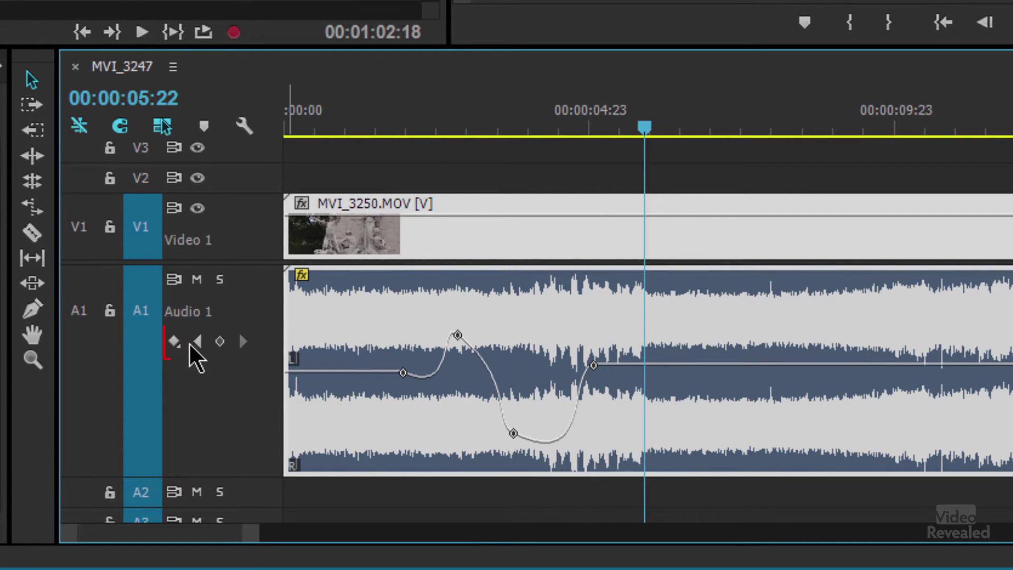
# Show Audio 1's track volume keyframes instead of the clip's keyframes
pyautogui.click(173, 343)
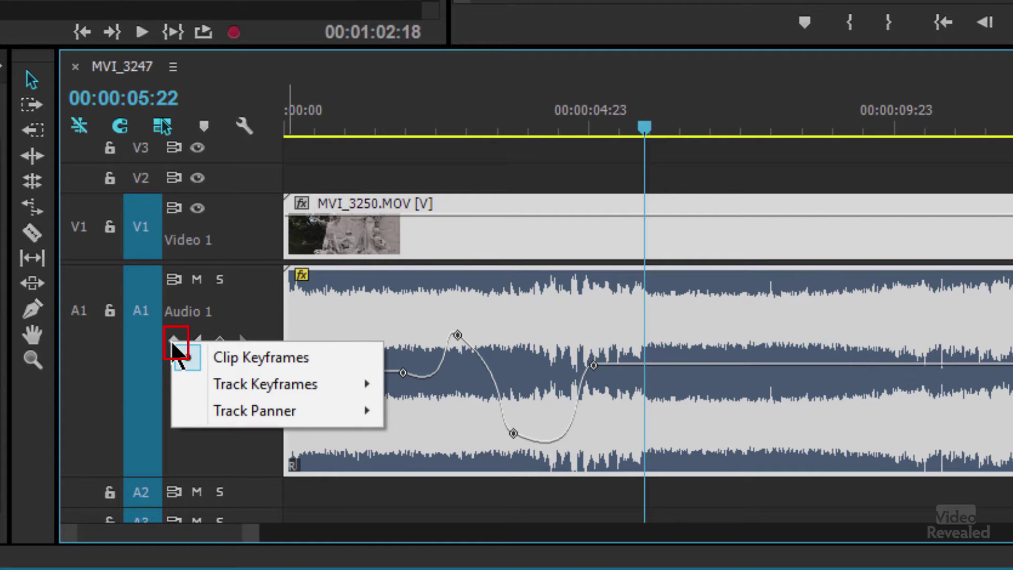
pyautogui.moveTo(233, 382)
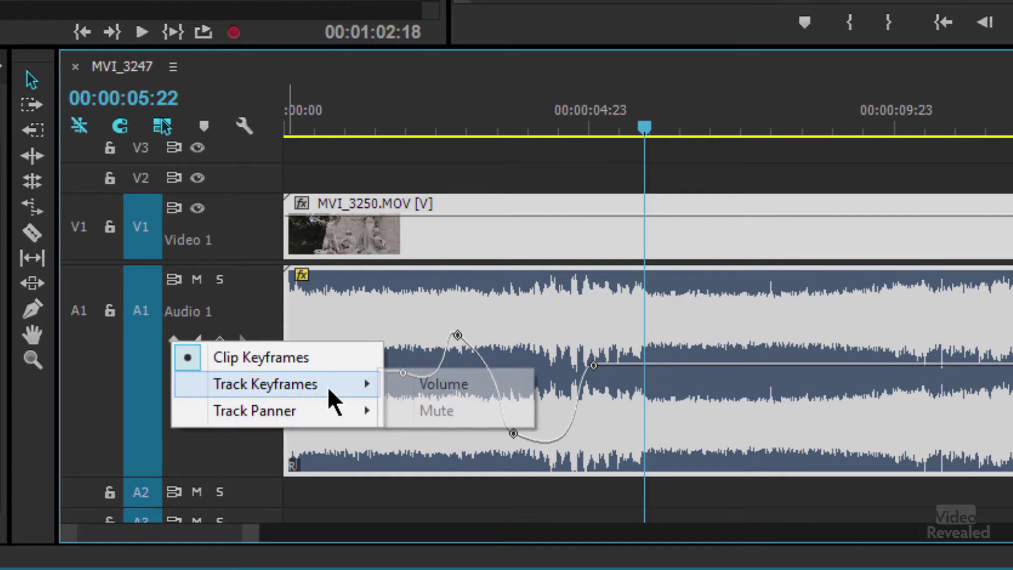
pyautogui.click(452, 384)
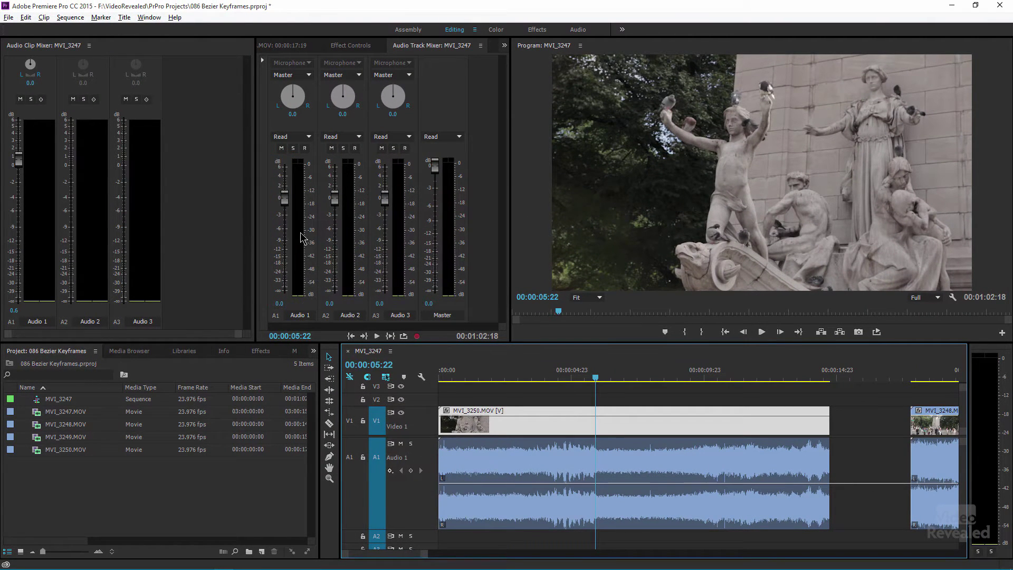
# Raise the Audio 1 track fader to 1.3 dB and lower its timeline volume line
pyautogui.moveTo(285, 203); pyautogui.dragTo(285, 177)
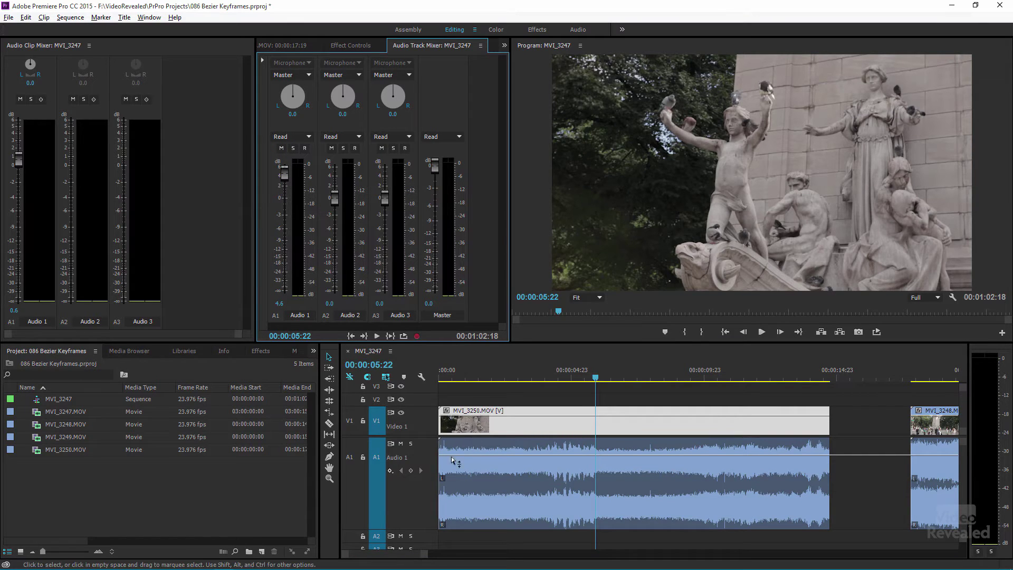
pyautogui.moveTo(468, 455); pyautogui.dragTo(470, 477)
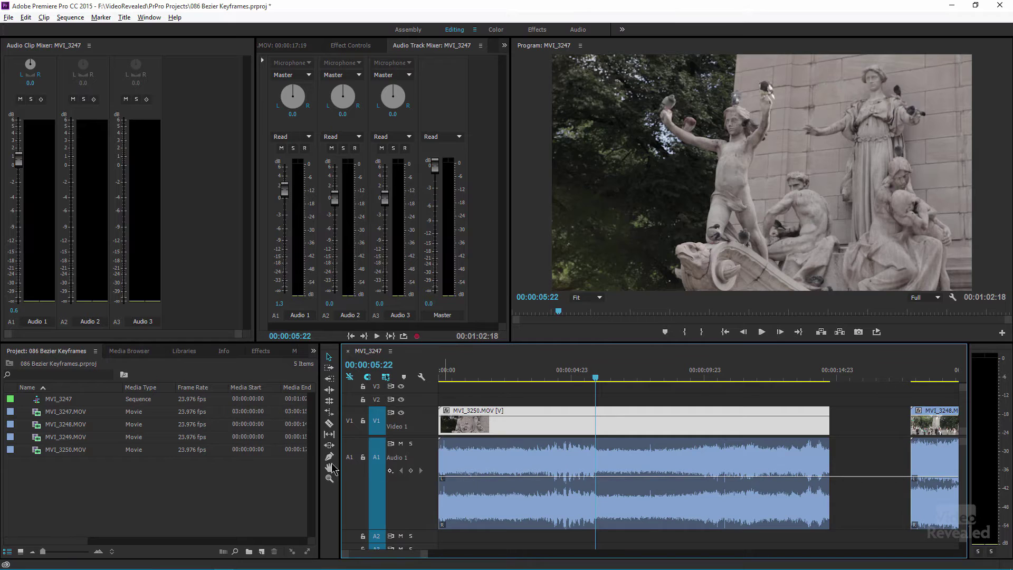
pyautogui.click(328, 459)
# Add Audio 1 track volume keyframes shaping a peak, a dip, then +3.80 dB
pyautogui.click(475, 477)
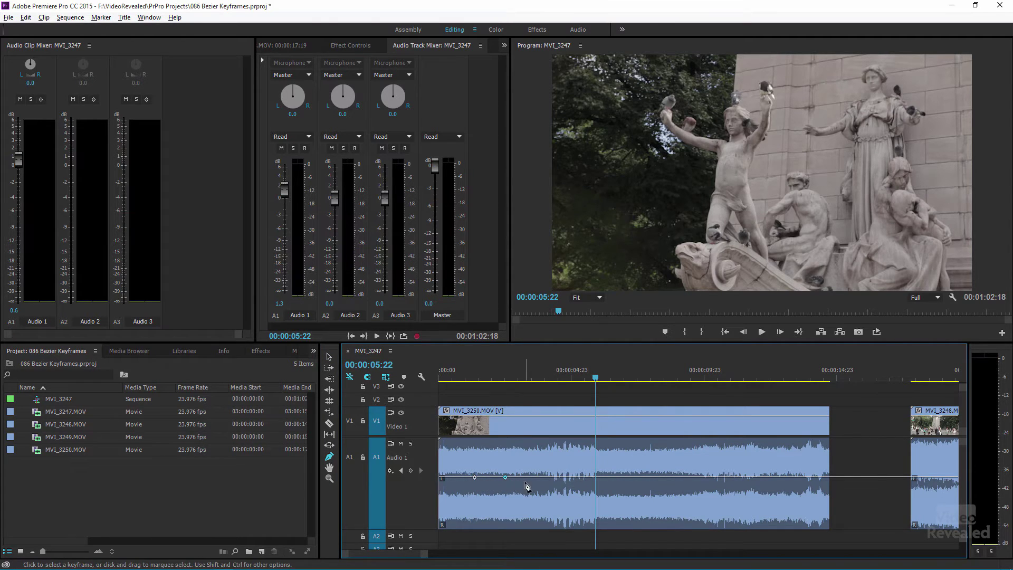
pyautogui.moveTo(503, 477); pyautogui.dragTo(532, 486)
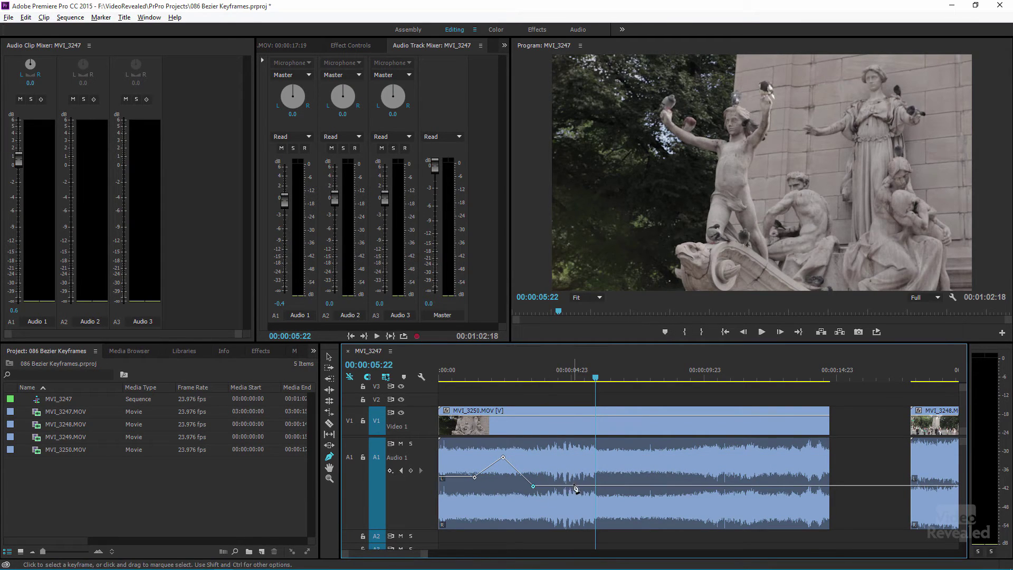
pyautogui.moveTo(570, 486); pyautogui.dragTo(566, 461)
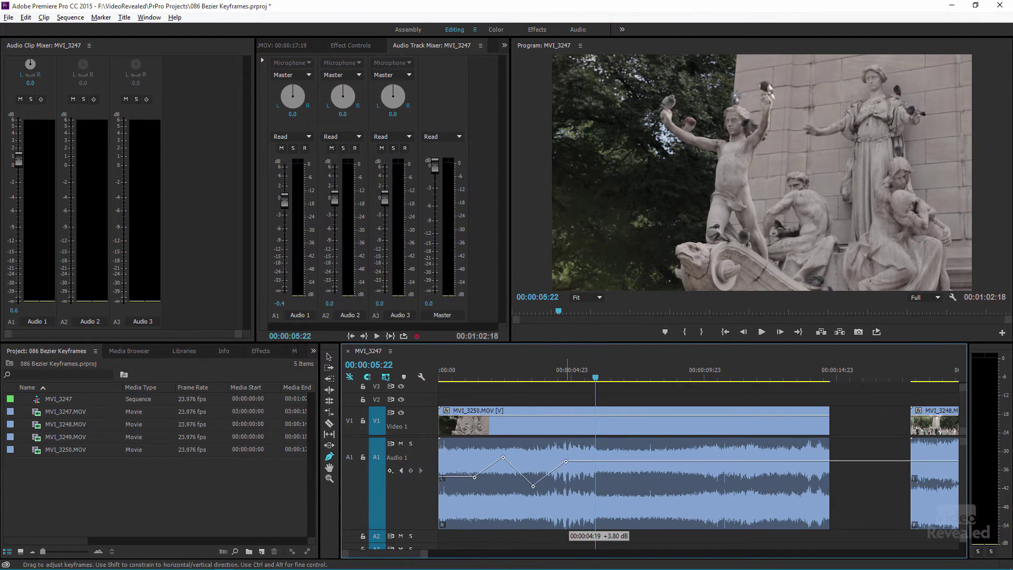
# Scrub back and play the track to hear the volume changes
pyautogui.moveTo(573, 372); pyautogui.dragTo(464, 373)
pyautogui.press('space')
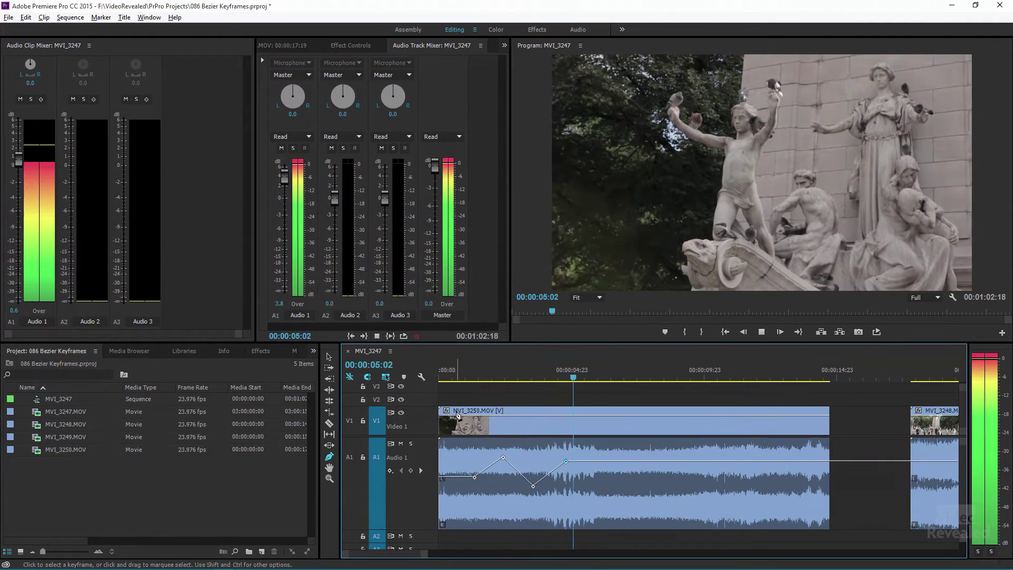
pyautogui.click(471, 375)
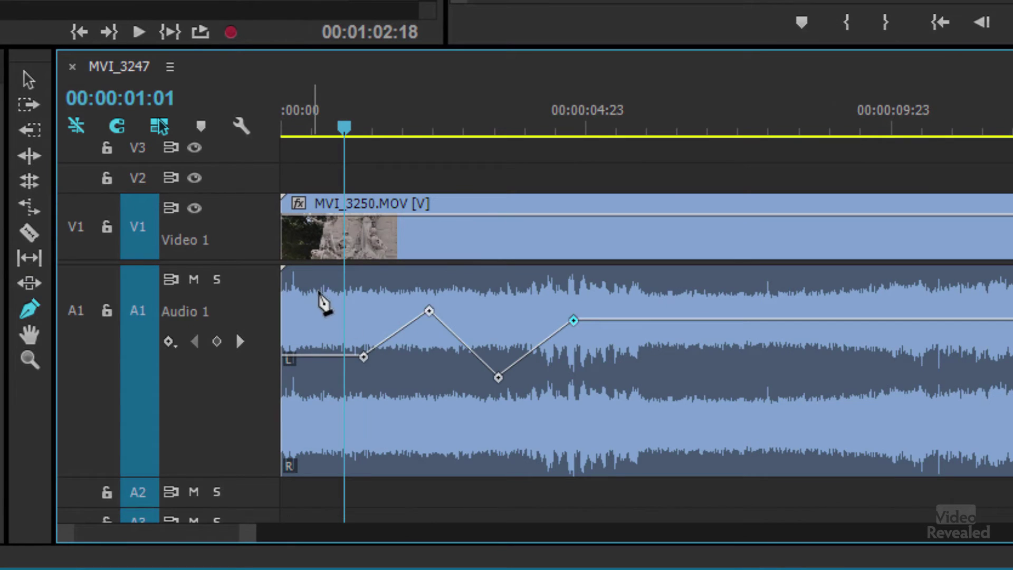
# Make the Audio 1 keyframes Bezier and pull the 02:10 peak down into a dip near -4.52 dB
pyautogui.moveTo(328, 304); pyautogui.dragTo(602, 432)
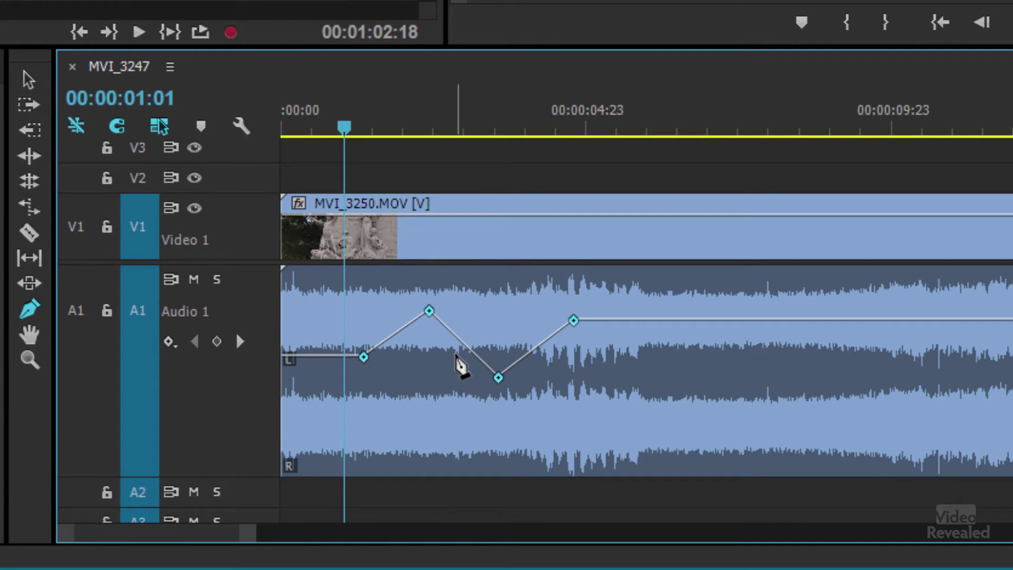
pyautogui.moveTo(429, 311); pyautogui.dragTo(488, 364)
pyautogui.click(430, 372)
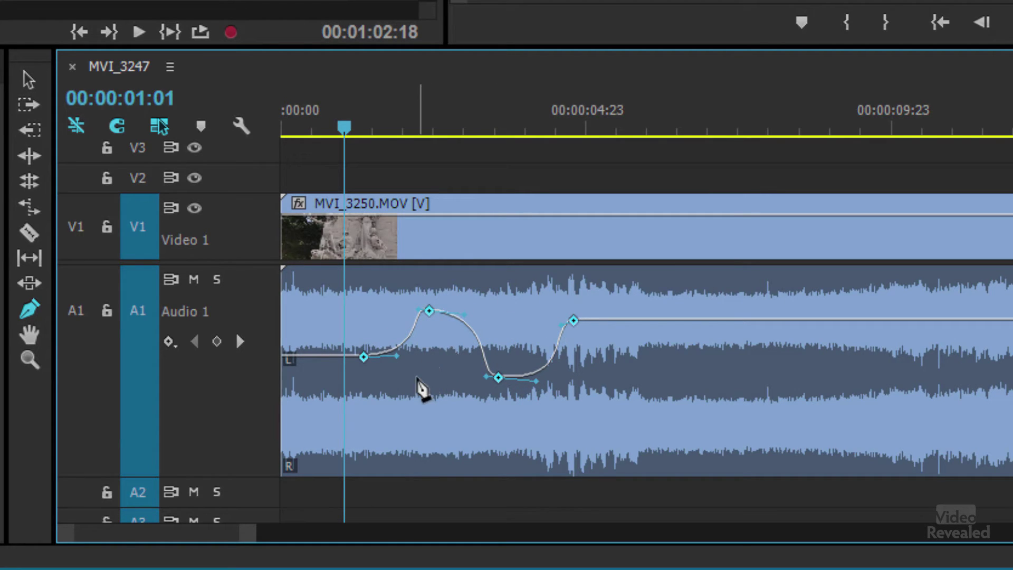
pyautogui.click(430, 311)
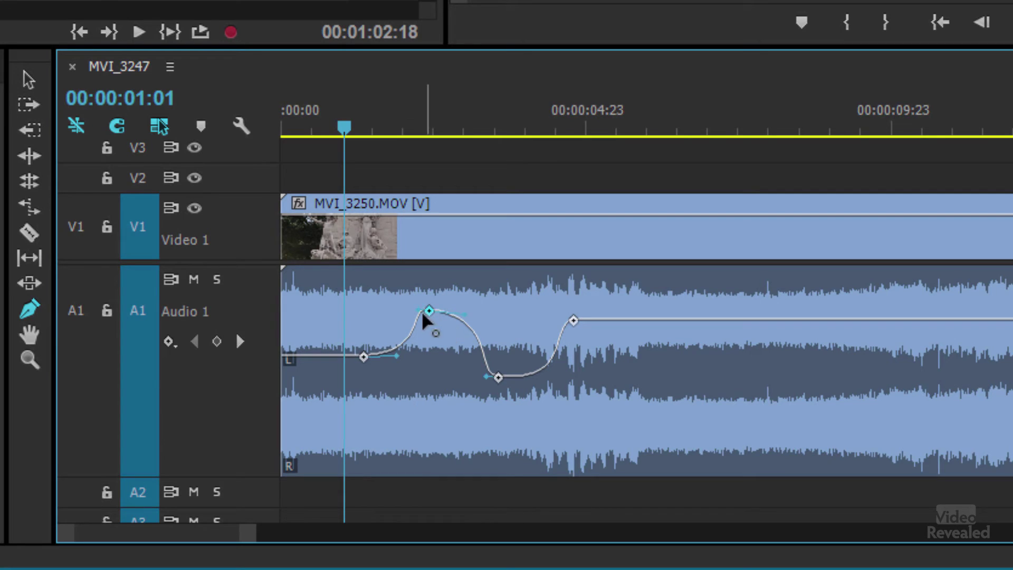
pyautogui.moveTo(457, 311); pyautogui.dragTo(389, 339)
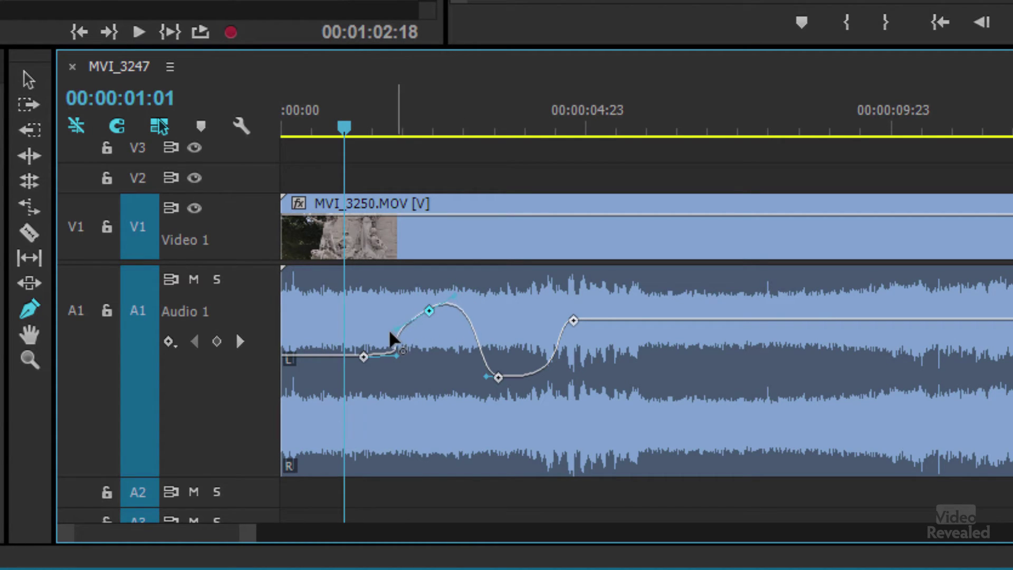
pyautogui.moveTo(430, 311); pyautogui.dragTo(427, 403)
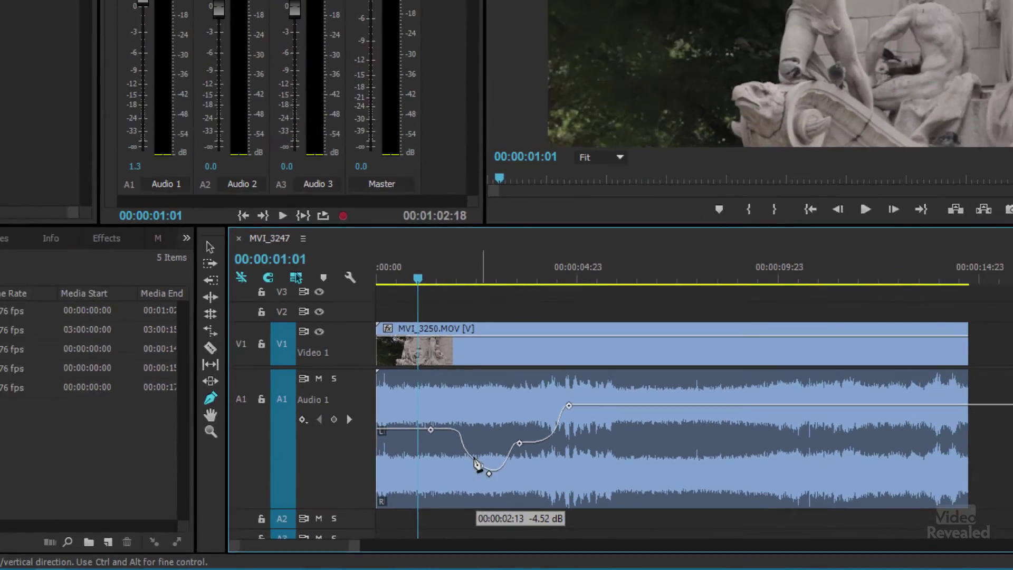
# Play back from just before the keyframes to hear the smoothed volume
pyautogui.click(340, 129)
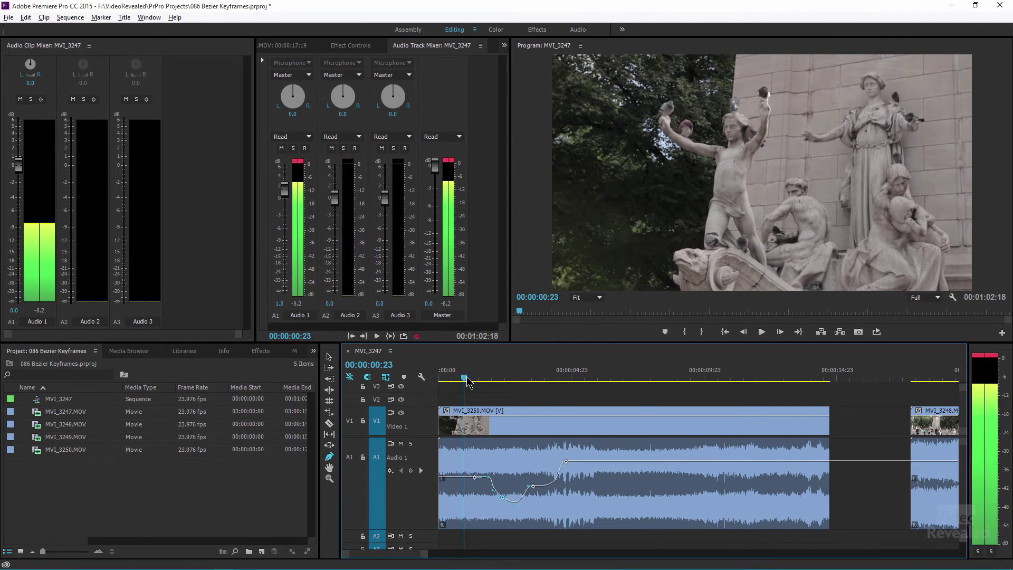
pyautogui.press('space')
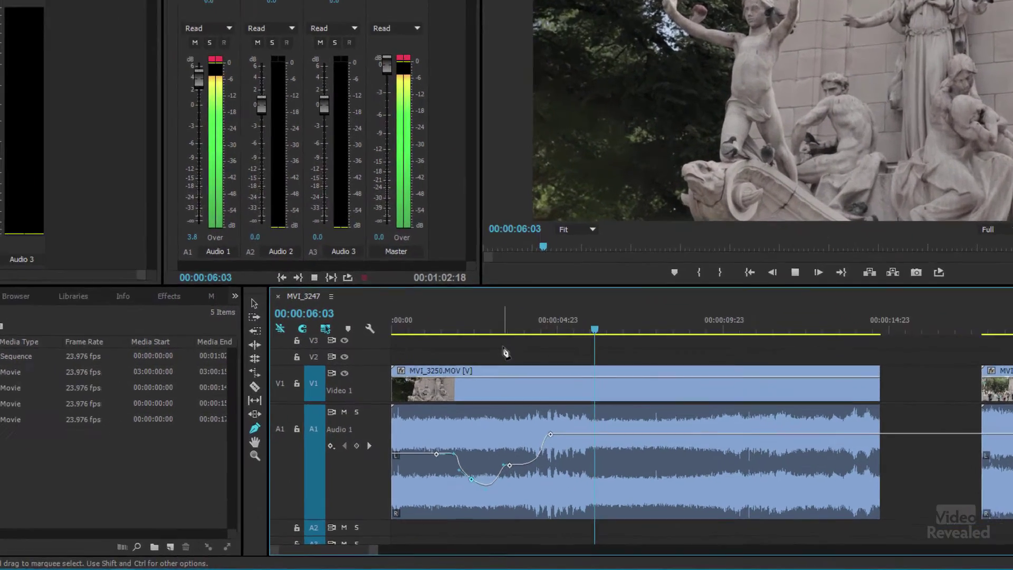
pyautogui.press('space')
# Nudge the dip keyframe and set three Audio 1 volume keyframes to Auto Bezier
pyautogui.moveTo(386, 429); pyautogui.dragTo(390, 420)
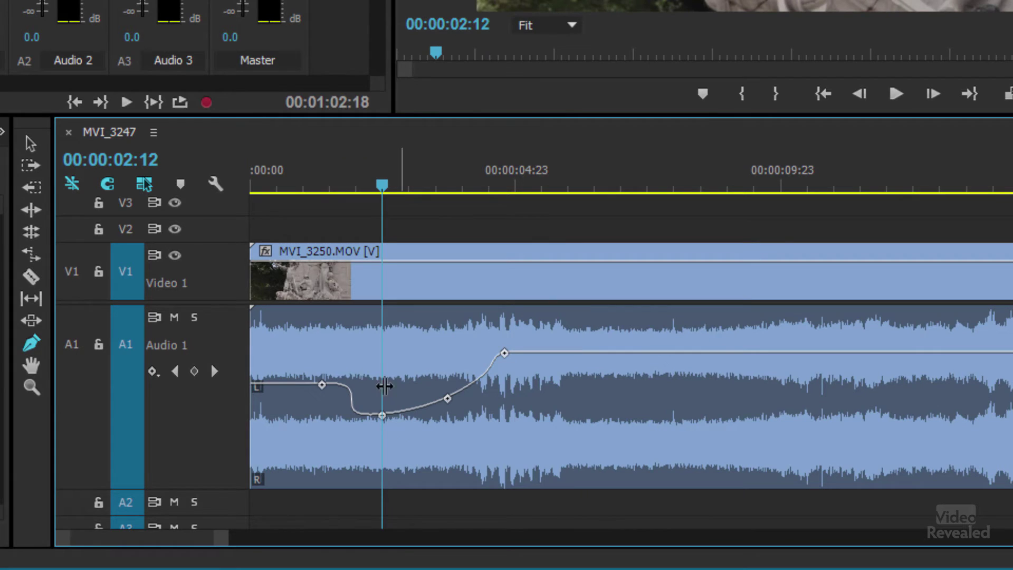
pyautogui.moveTo(312, 358); pyautogui.dragTo(433, 438)
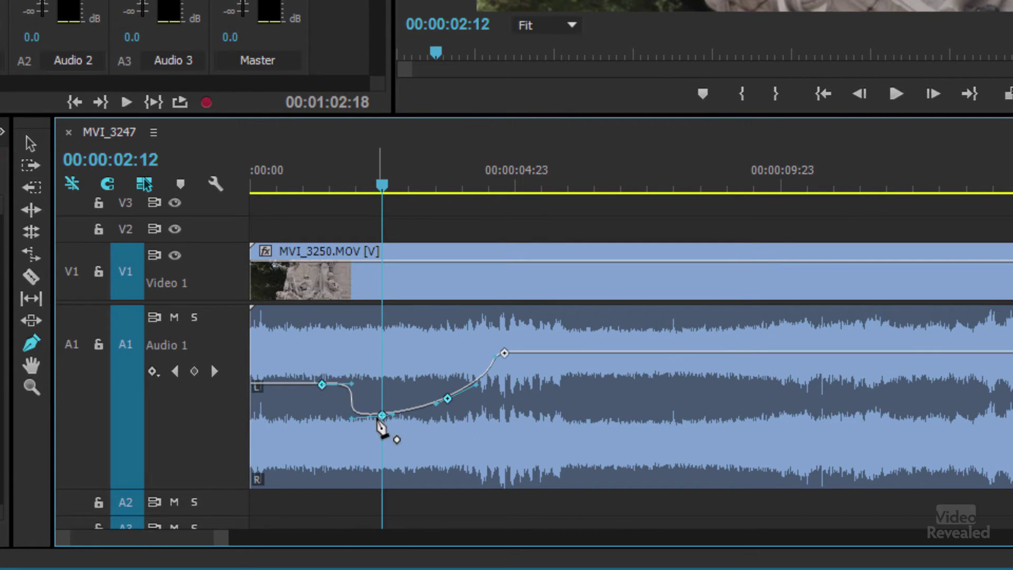
pyautogui.rightClick(386, 417)
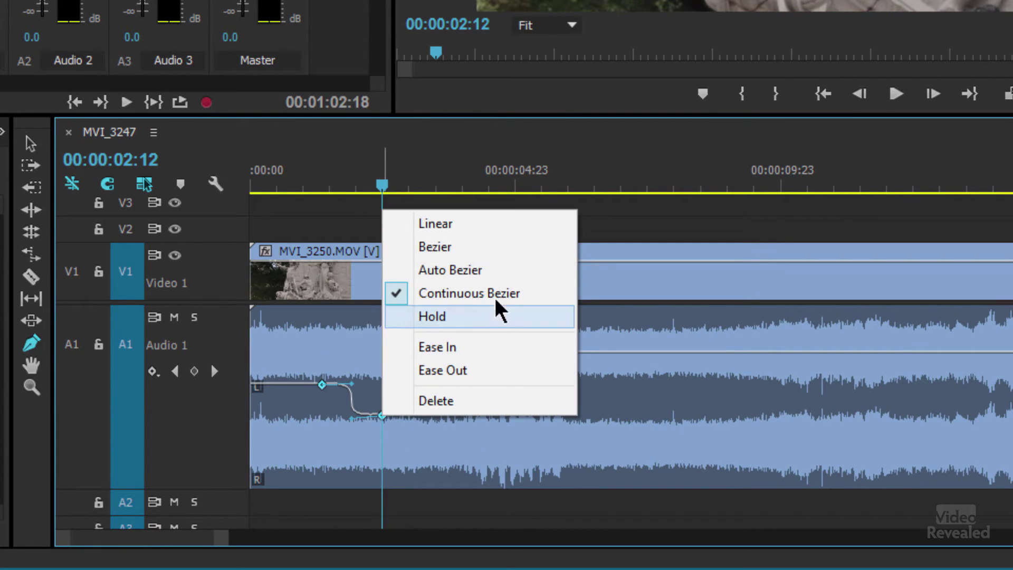
pyautogui.click(498, 276)
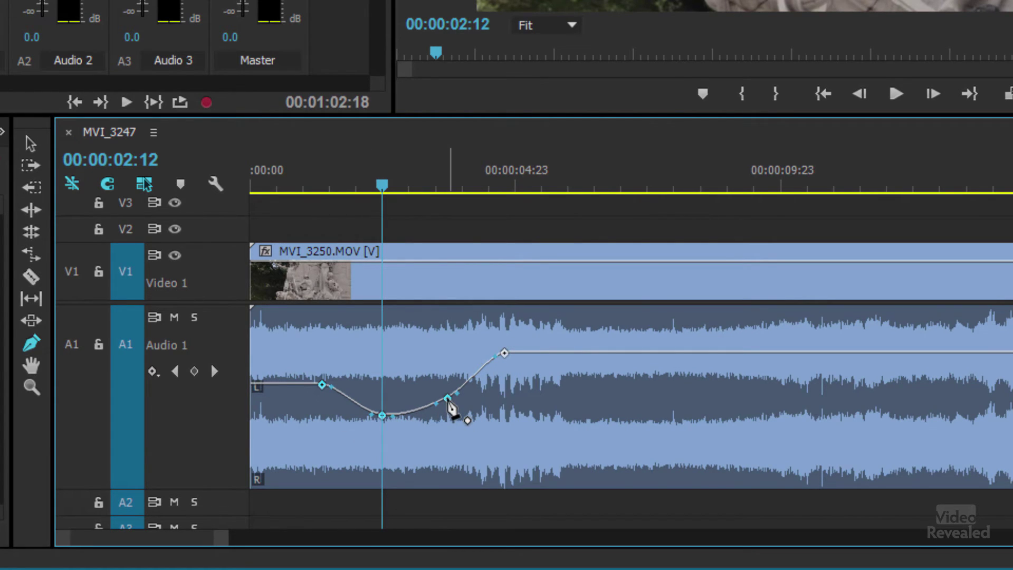
# Select the third volume keyframe to show its handles and return the playhead to 00:00:01:11
pyautogui.rightClick(450, 402)
pyautogui.click(459, 425)
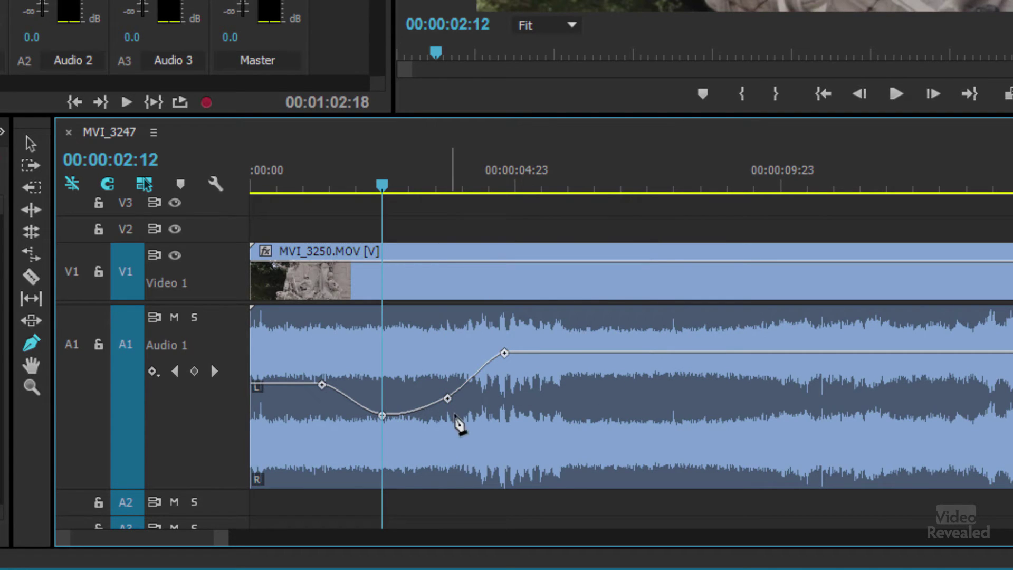
pyautogui.click(448, 399)
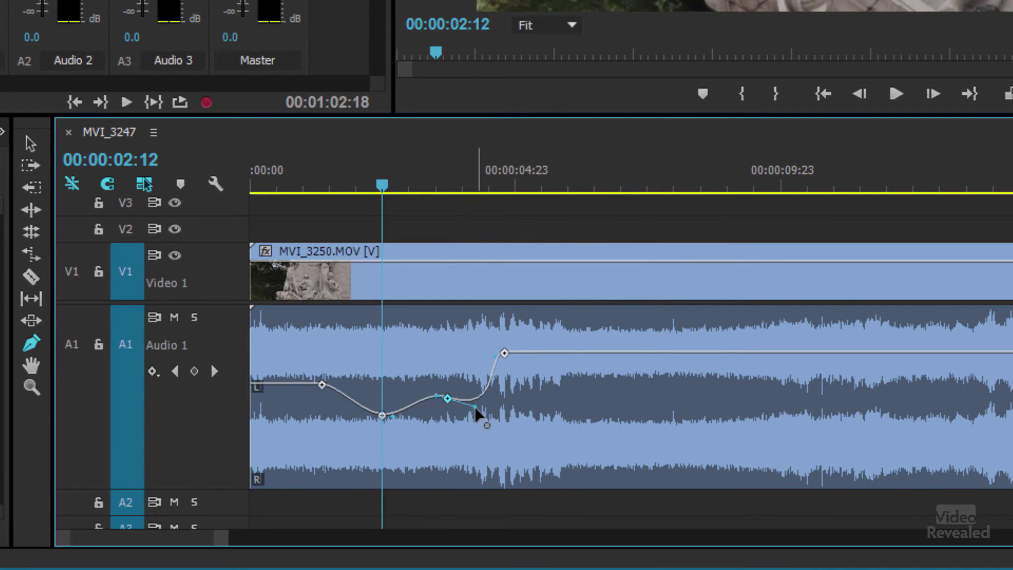
pyautogui.rightClick(448, 400)
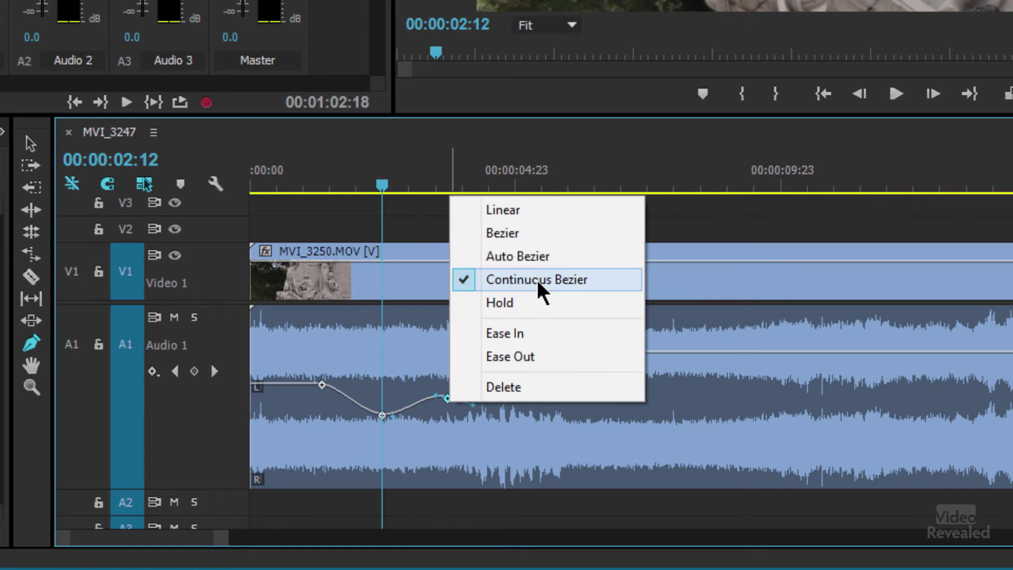
pyautogui.click(430, 447)
pyautogui.moveTo(391, 194); pyautogui.dragTo(327, 195)
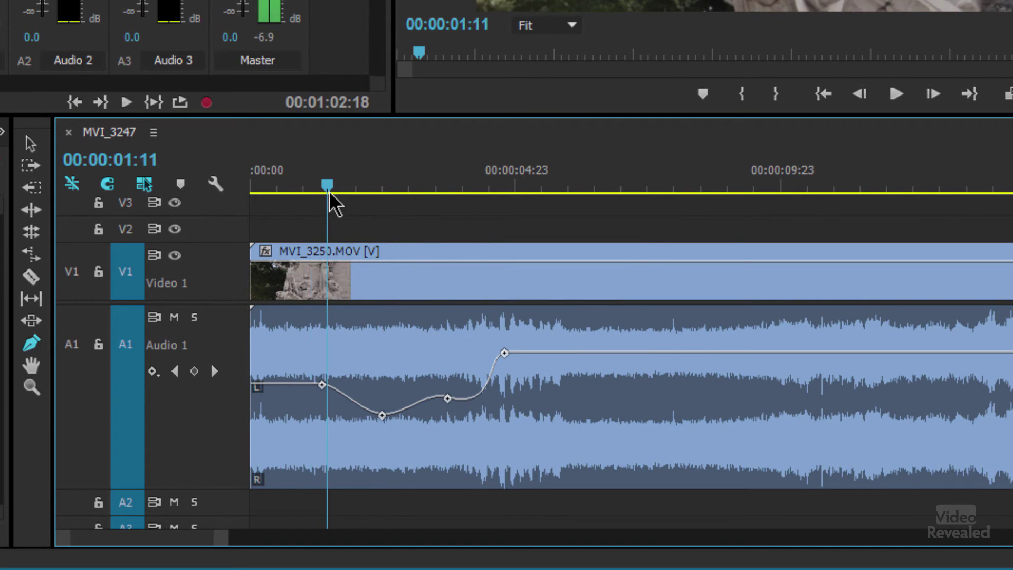
# Add two Video 1 opacity keyframes, drag the second down nearly to black, and preview
pyautogui.click(384, 262)
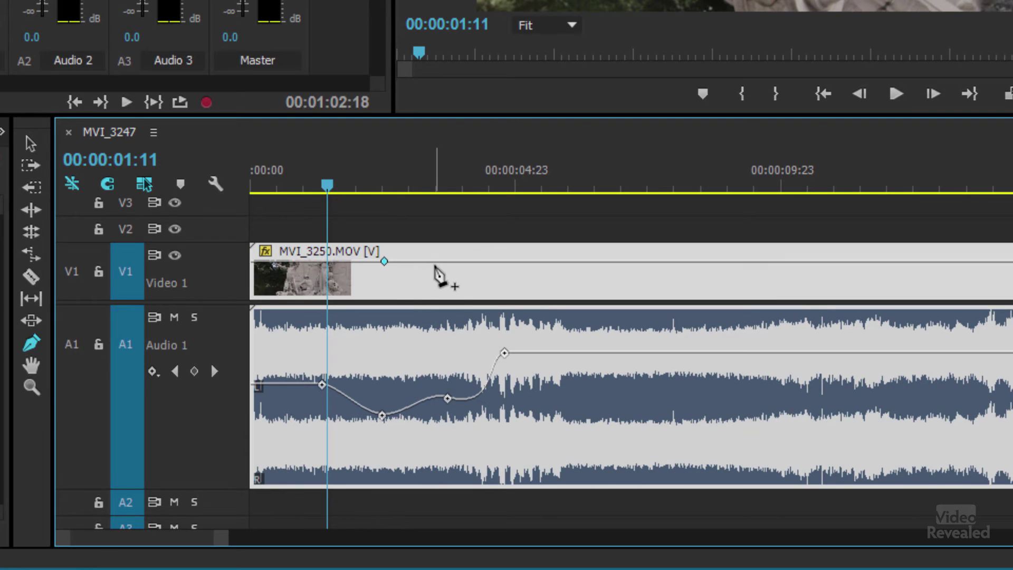
pyautogui.click(435, 260)
pyautogui.moveTo(438, 261); pyautogui.dragTo(351, 309)
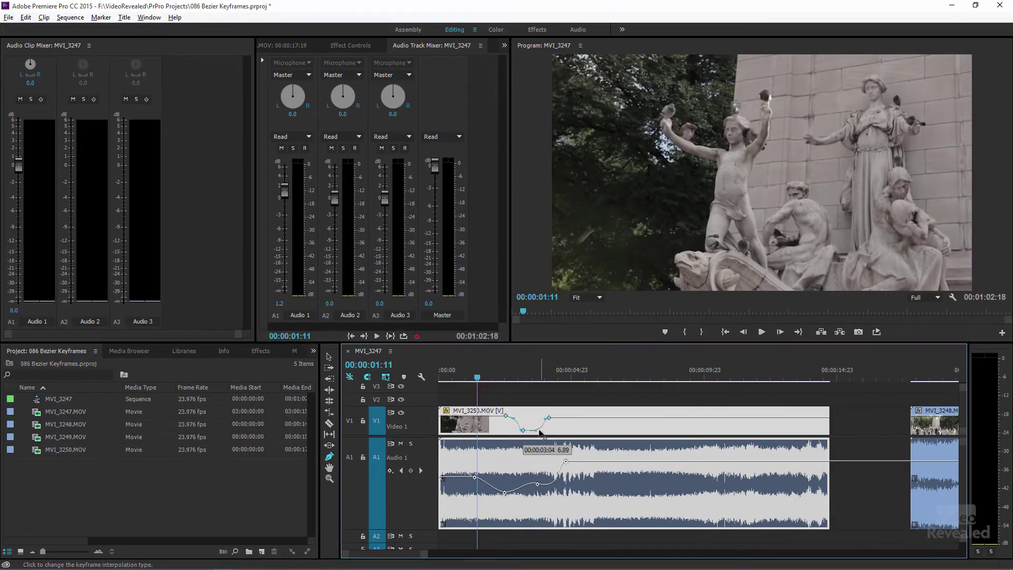
pyautogui.click(529, 381)
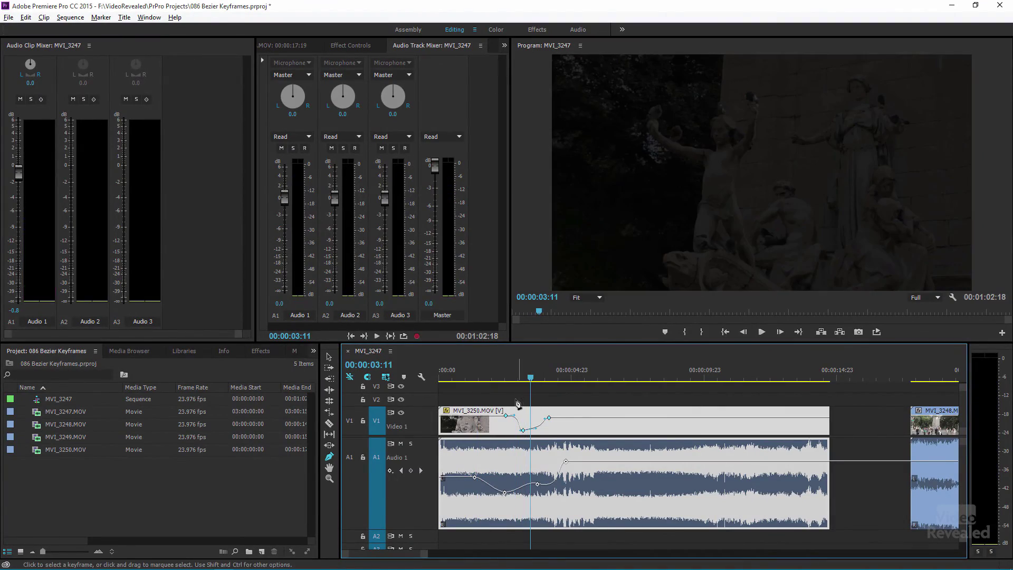